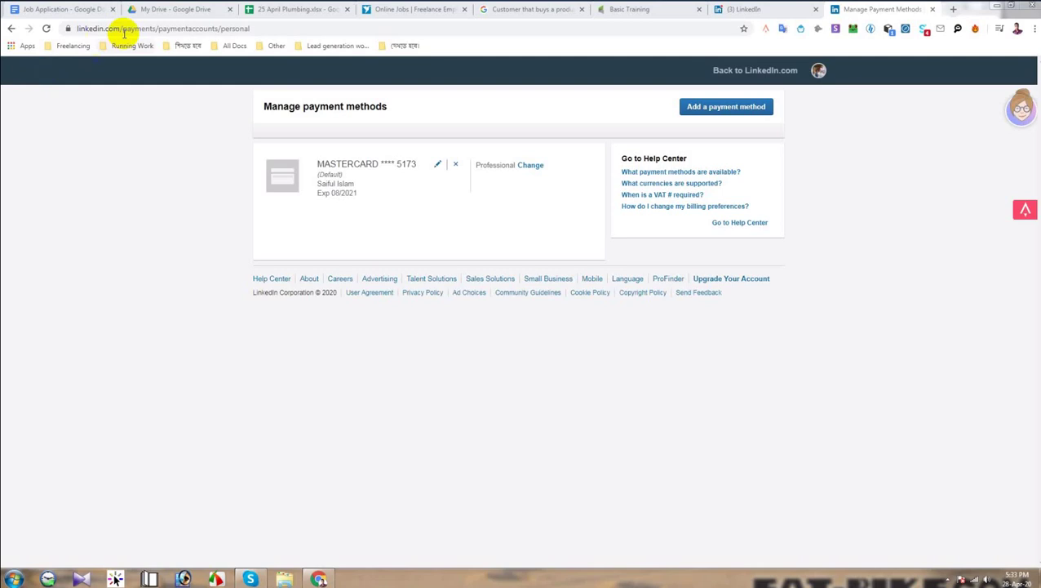
# Highlight the payment methods page address, then try deleting the saved Mastercard
pyautogui.click(127, 29)
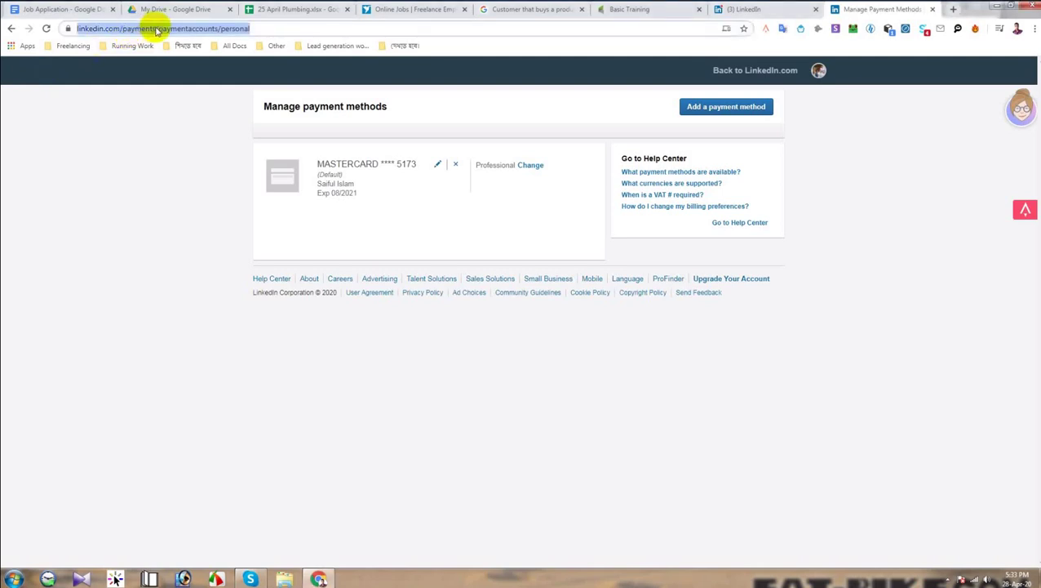
pyautogui.click(155, 29)
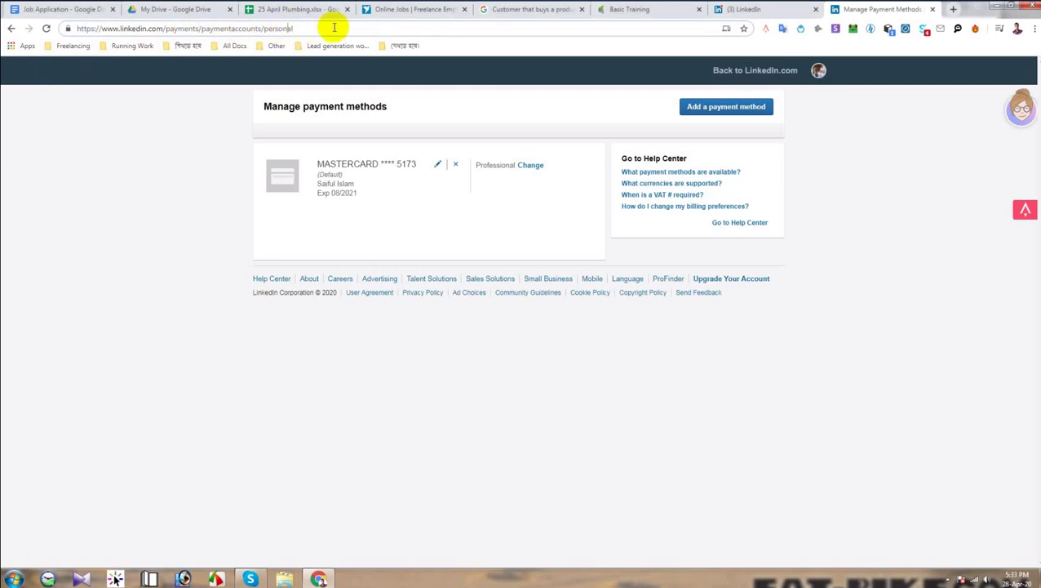
pyautogui.moveTo(332, 25); pyautogui.dragTo(104, 35)
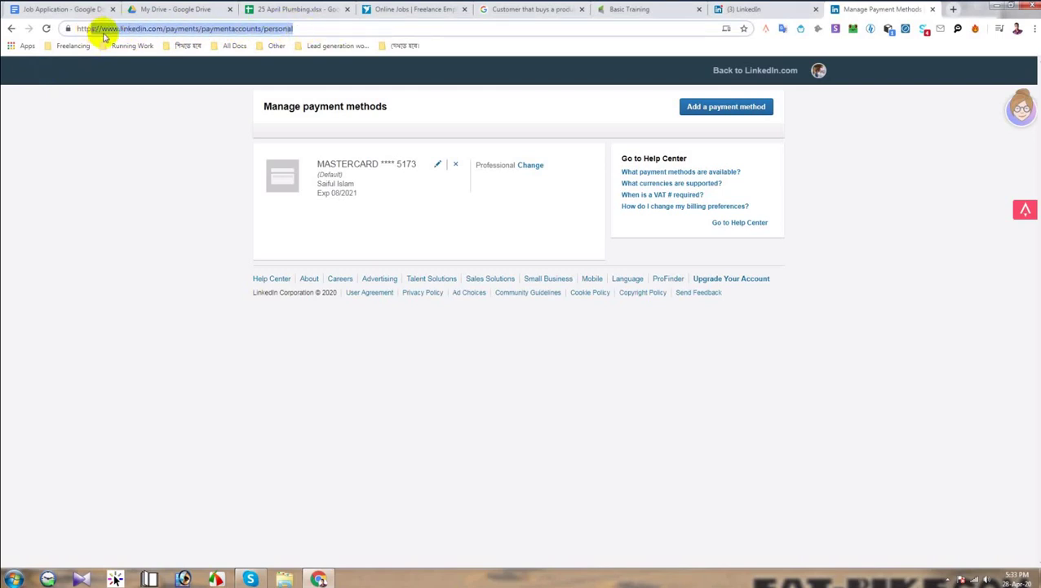
pyautogui.click(159, 238)
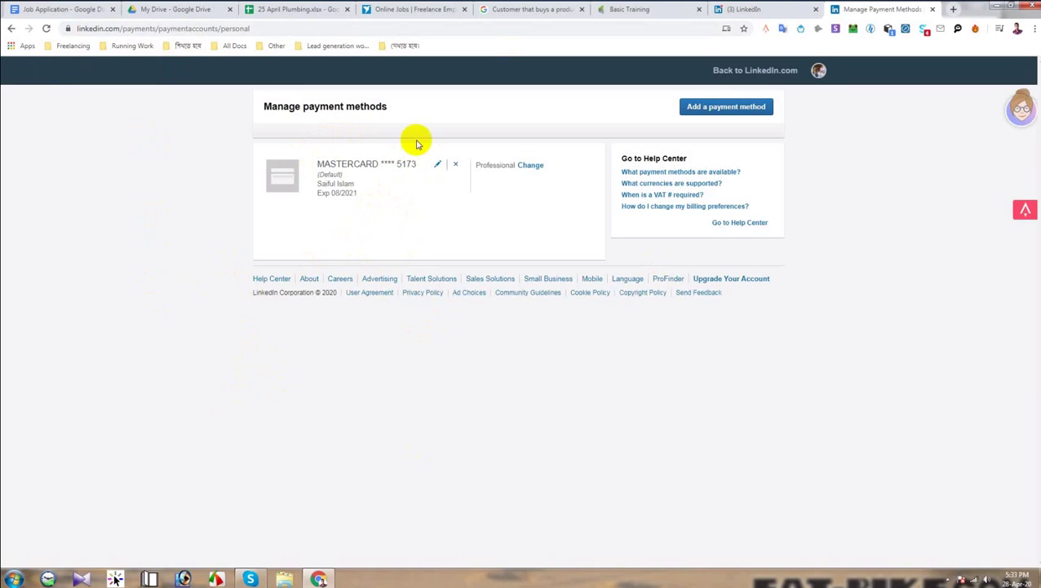
pyautogui.click(455, 164)
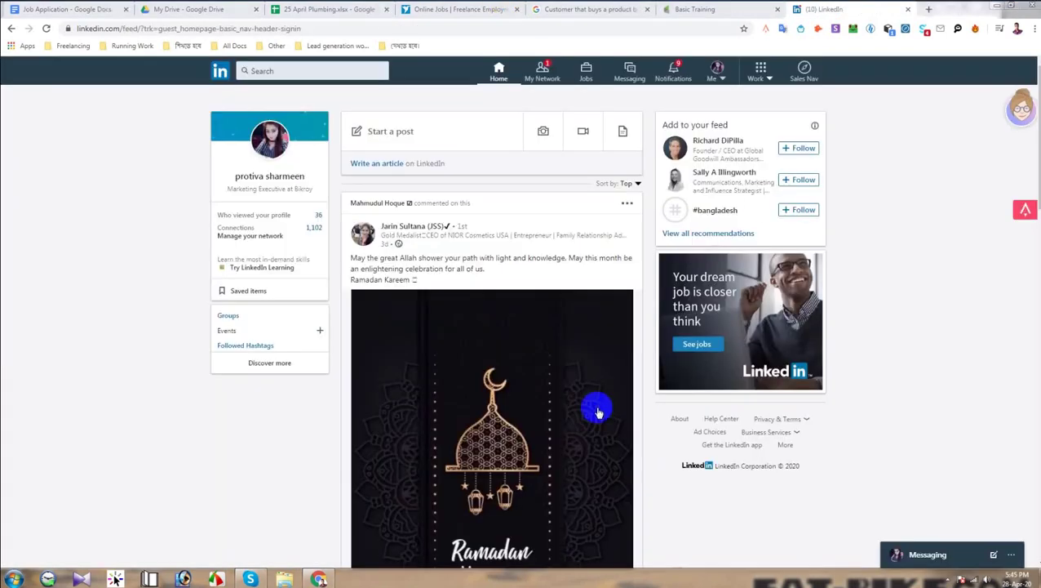
# Load the pasted LinkedIn login link in the feed tab
pyautogui.click(388, 28)
pyautogui.write('https://www.linkedin.com/uas/login?session_redirect=%2Fpayments%2Fpaymentaccounts%2Fpersonal&trk=payments-frontend')
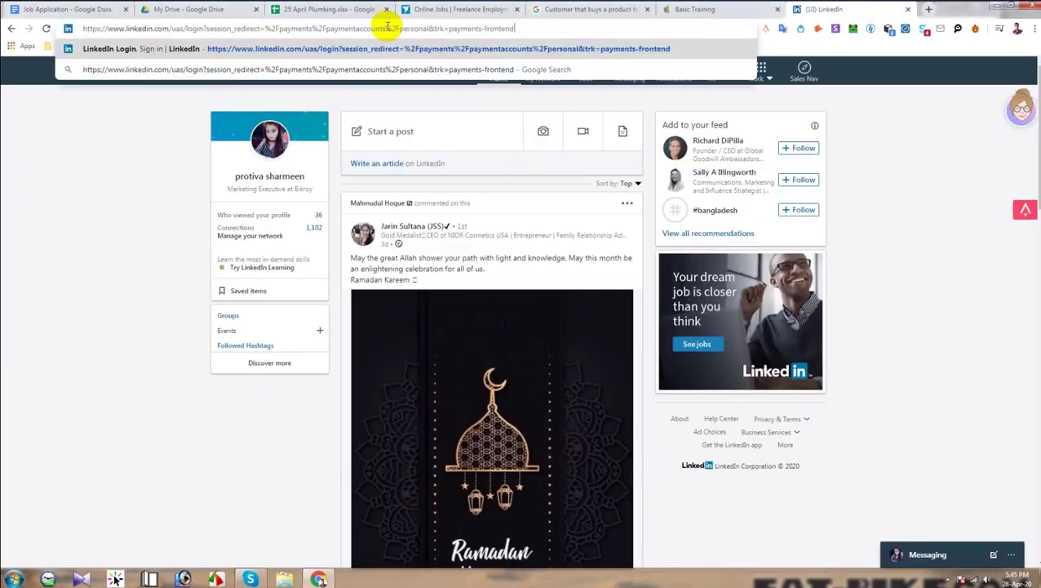
pyautogui.click(82, 194)
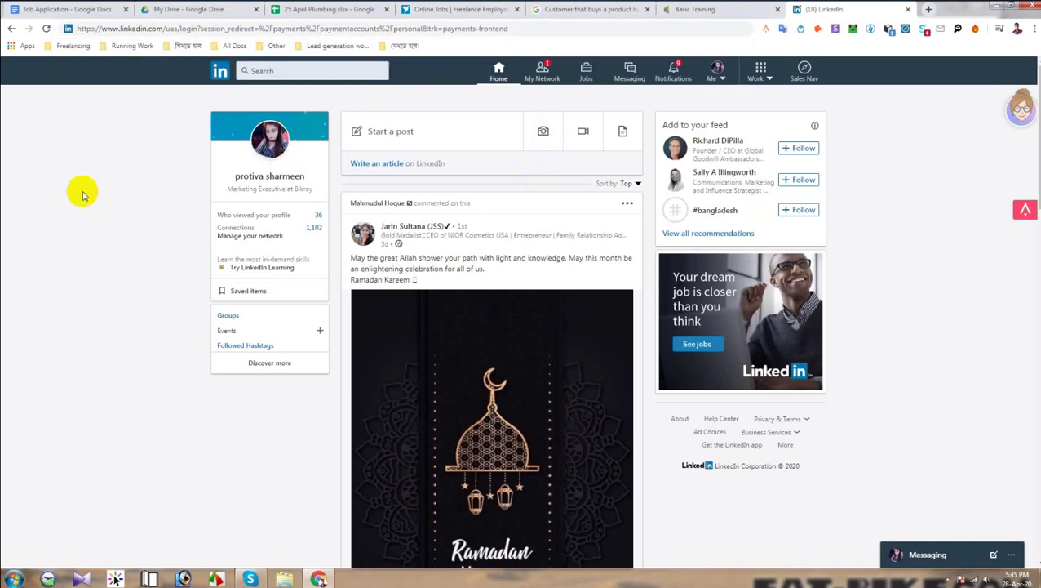
pyautogui.press('Return')
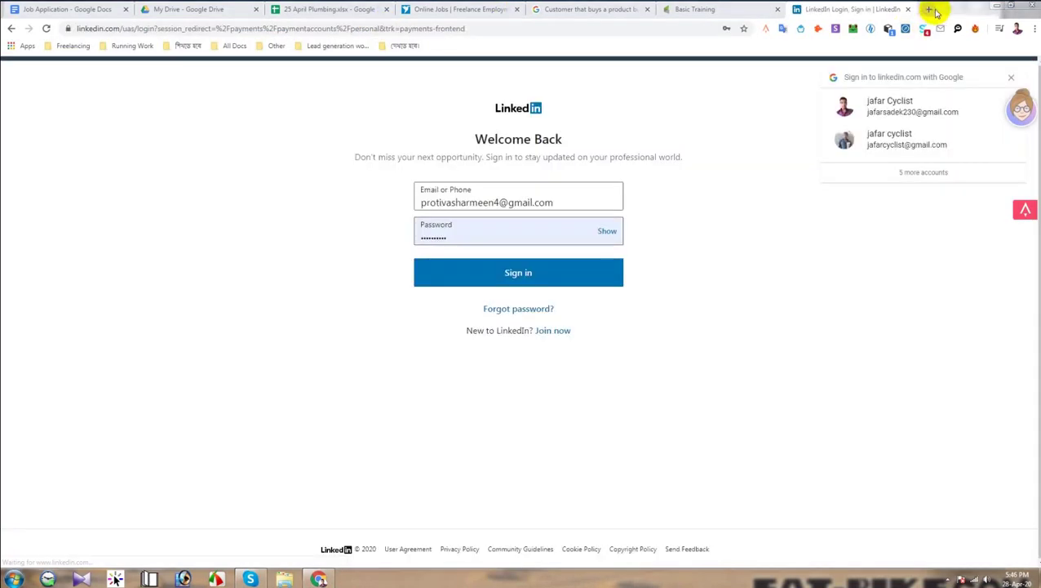
# Open the login link in a new tab and sign in to the other account with the autofilled password
pyautogui.click(929, 9)
pyautogui.write('https://www.linkedin.com/uas/login?session_redirect=%2Fpayments%2Fpaymentaccounts%2Fpersonal&trk=payments-frontend')
pyautogui.press('Return')
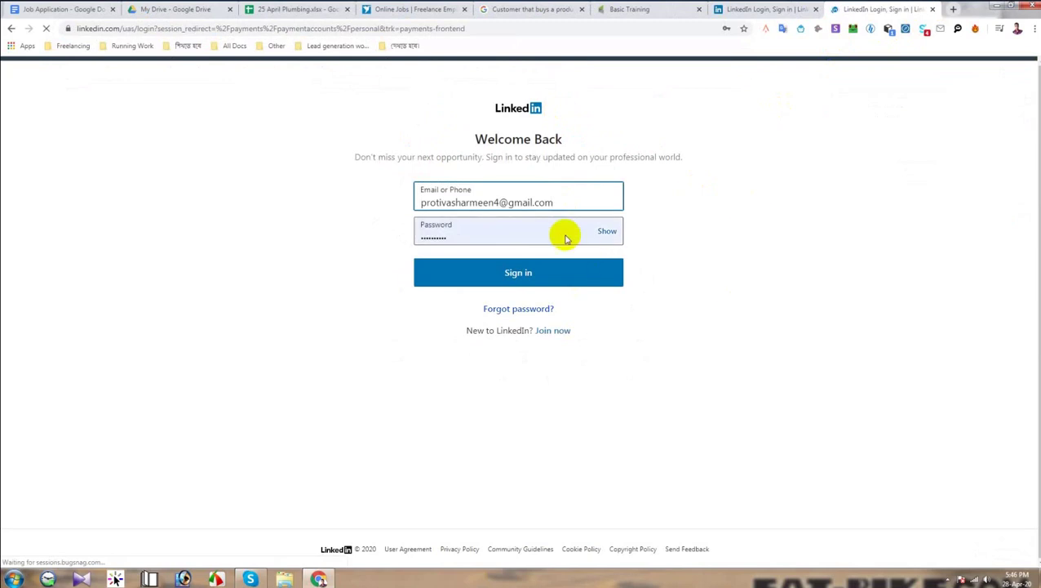
pyautogui.click(526, 274)
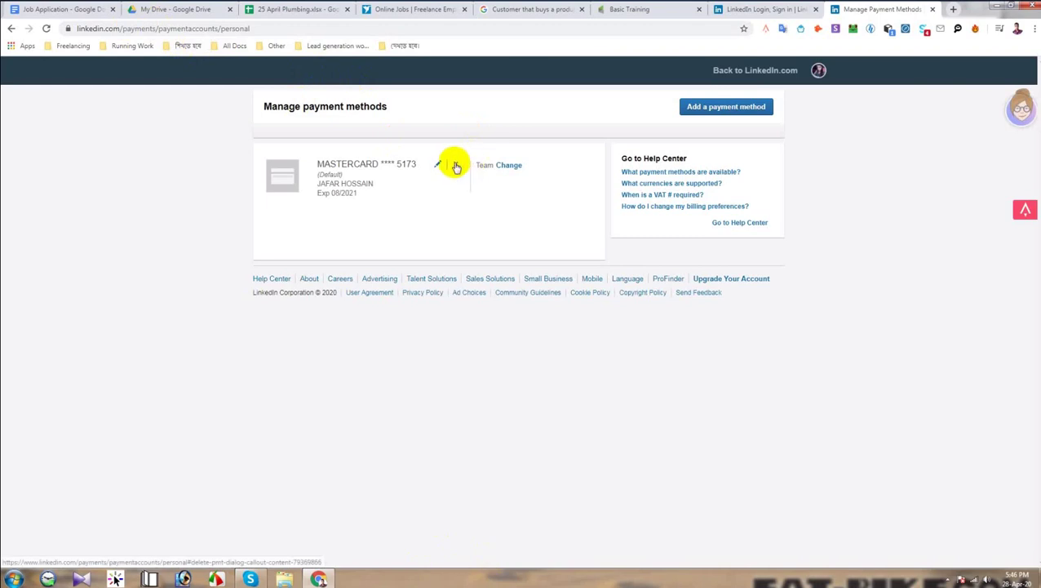
# Try deleting the Mastercard, then open 'Manage your account' from the refusal warning
pyautogui.click(455, 166)
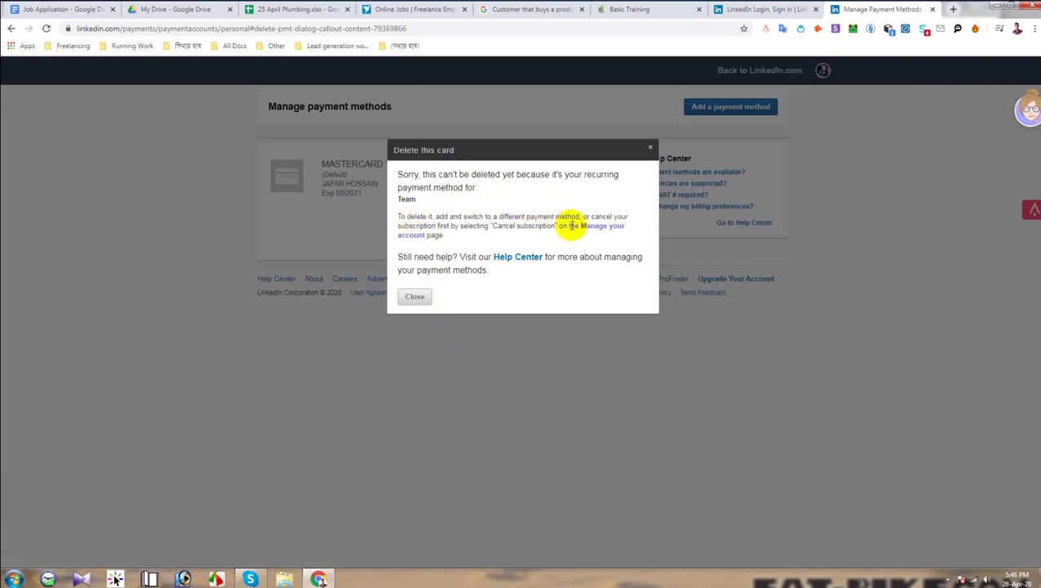
pyautogui.click(648, 148)
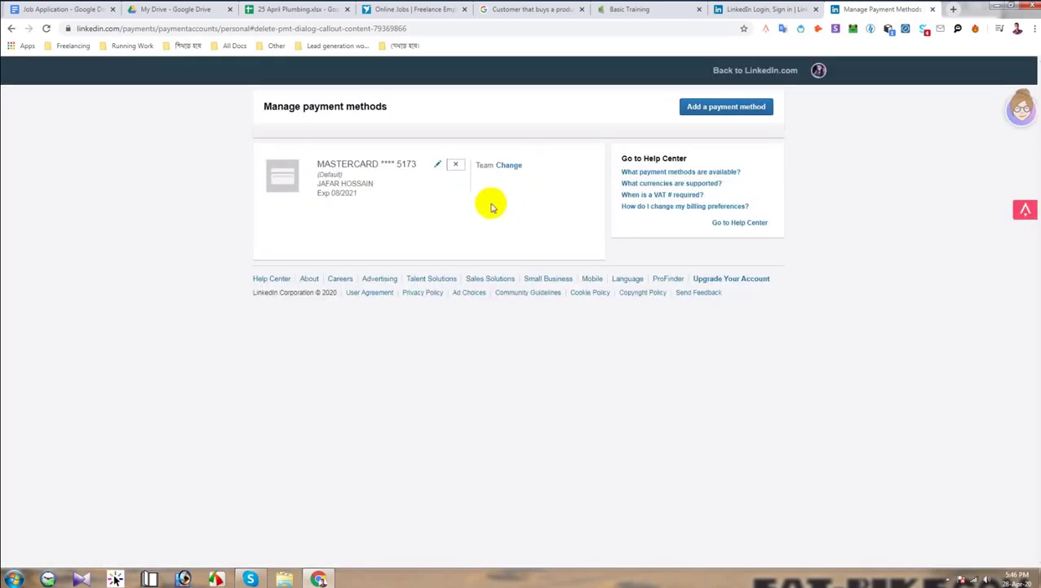
pyautogui.click(455, 164)
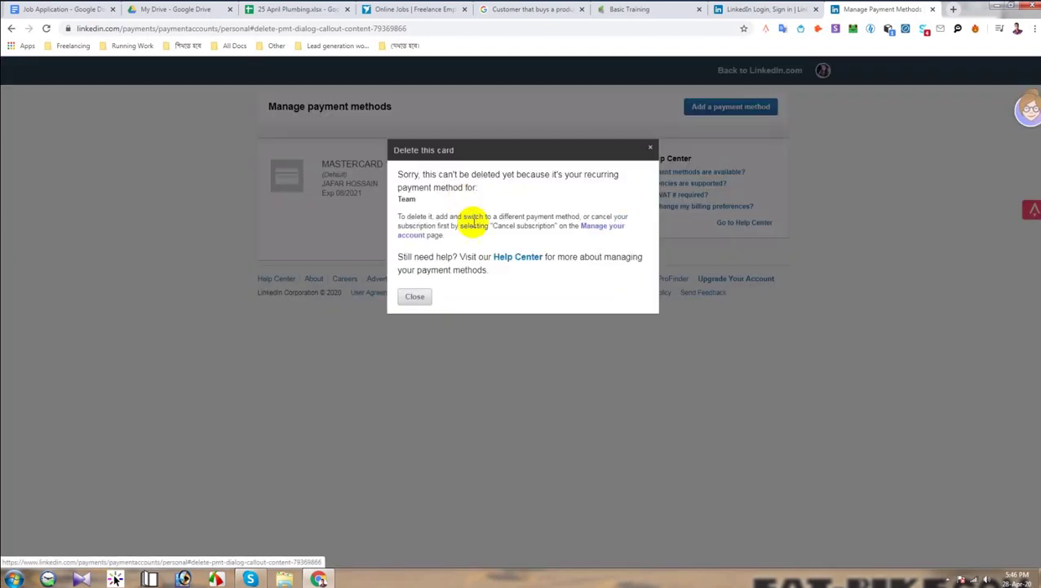
pyautogui.click(598, 229)
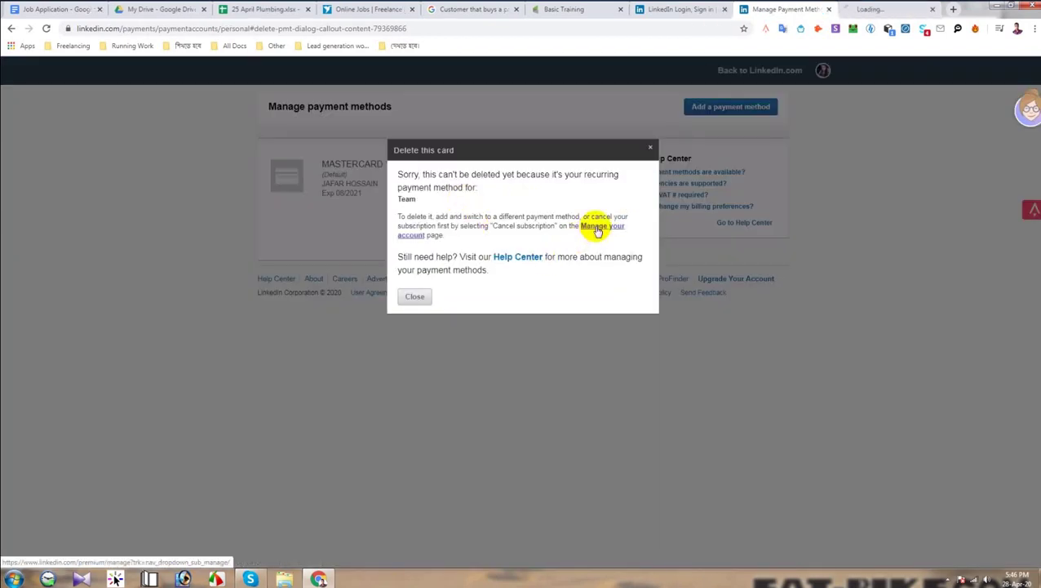
pyautogui.click(418, 297)
pyautogui.click(872, 9)
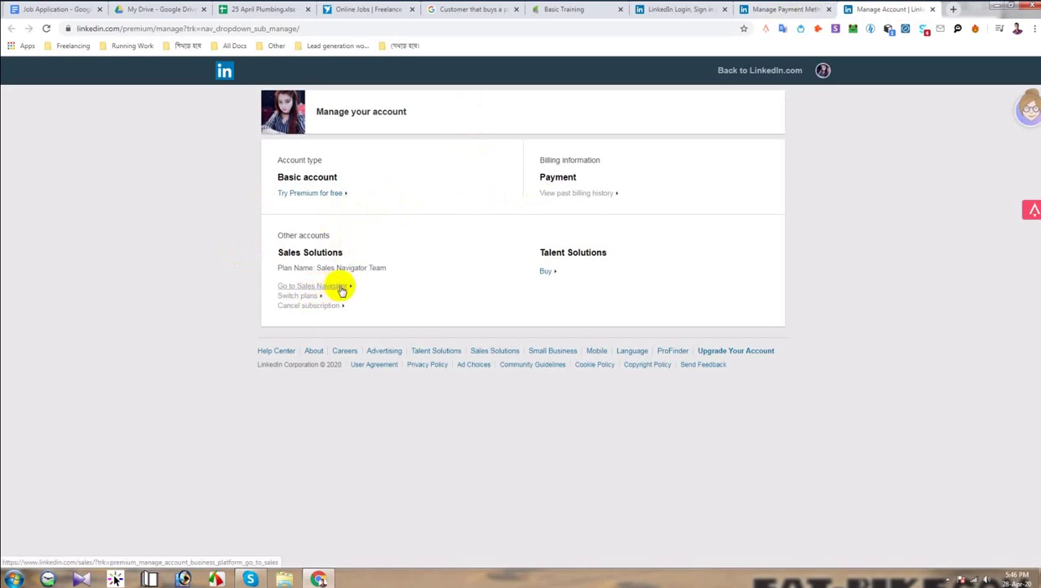
# Start cancelling Sales Navigator Team and continue past the feature comparison page
pyautogui.click(311, 308)
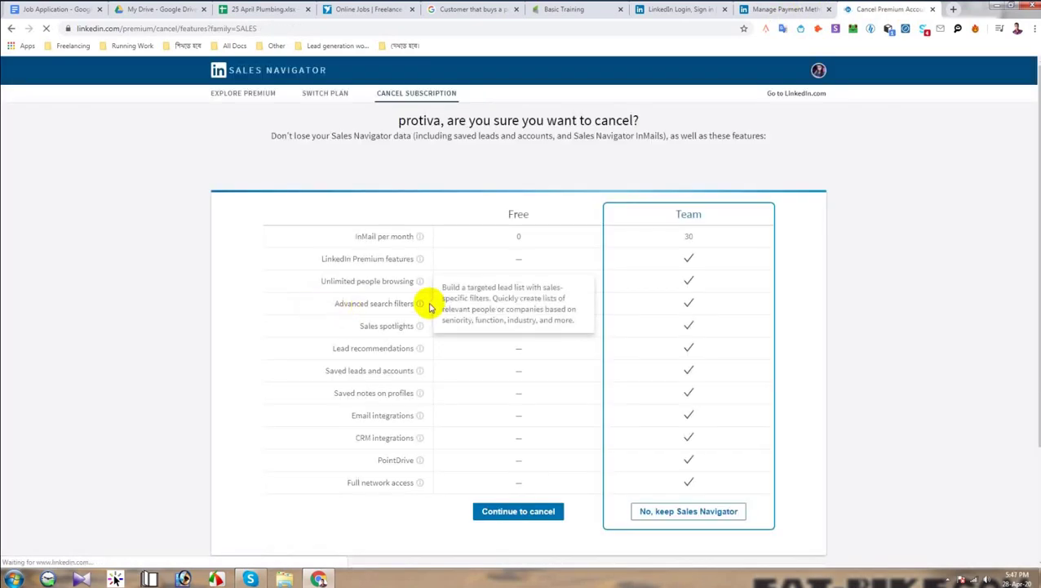
pyautogui.scroll(-1, 546, 457)
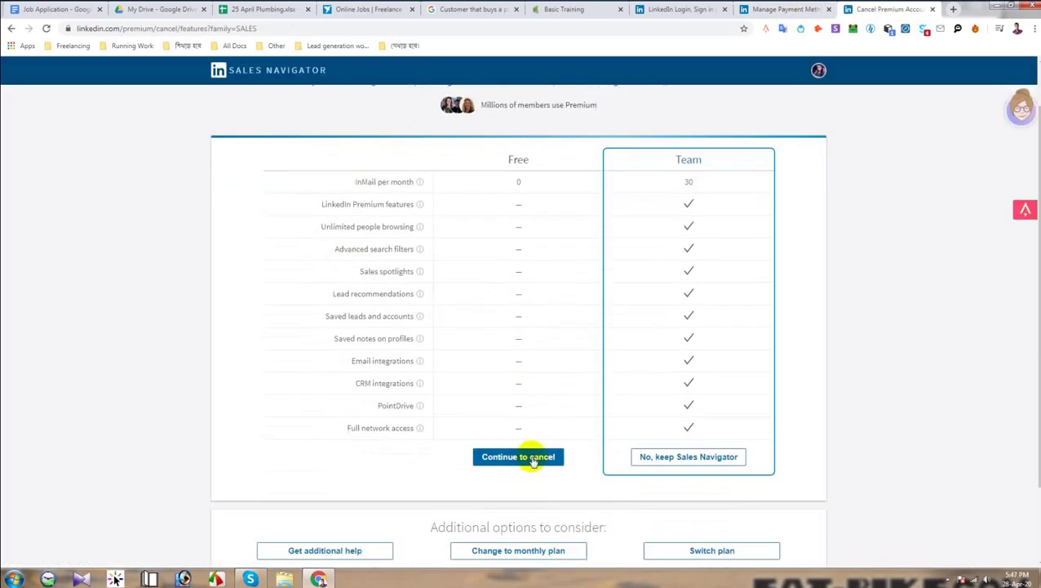
pyautogui.click(532, 459)
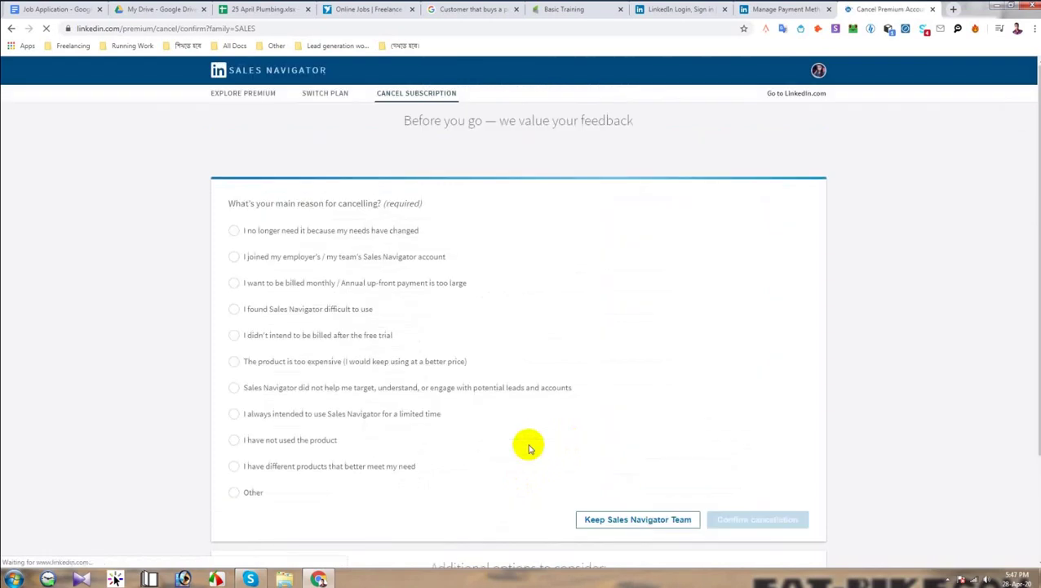
# Cancel Sales Navigator Team with reason 'I have not used the product', then click Done
pyautogui.click(347, 337)
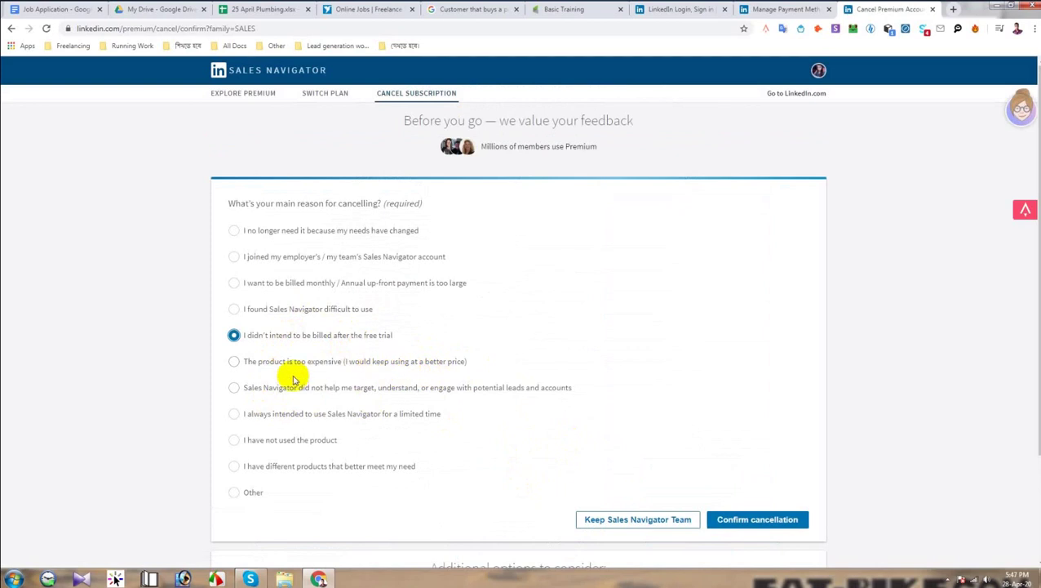
pyautogui.click(312, 442)
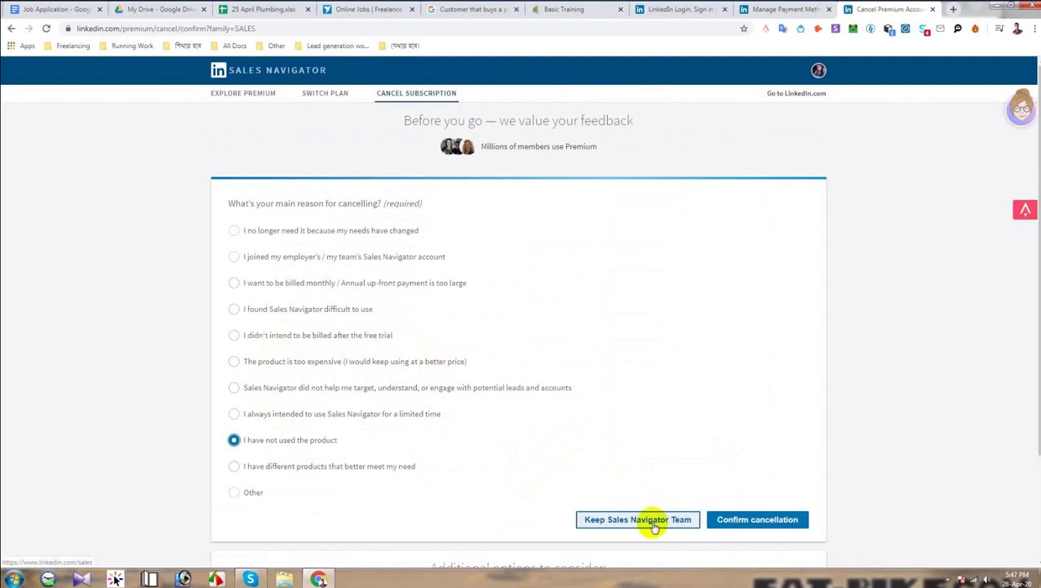
pyautogui.scroll(-2, 671, 457)
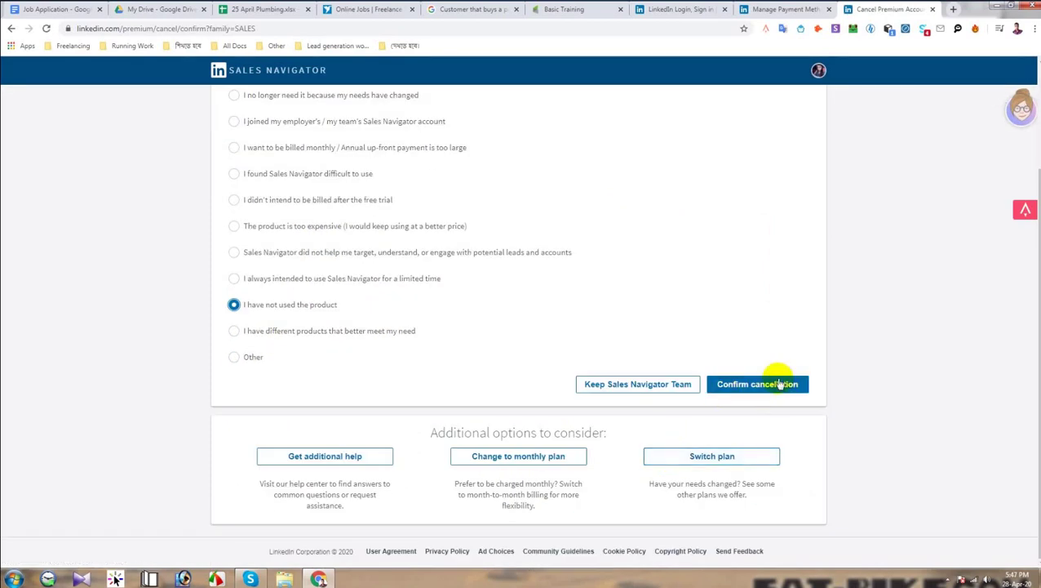
pyautogui.click(776, 385)
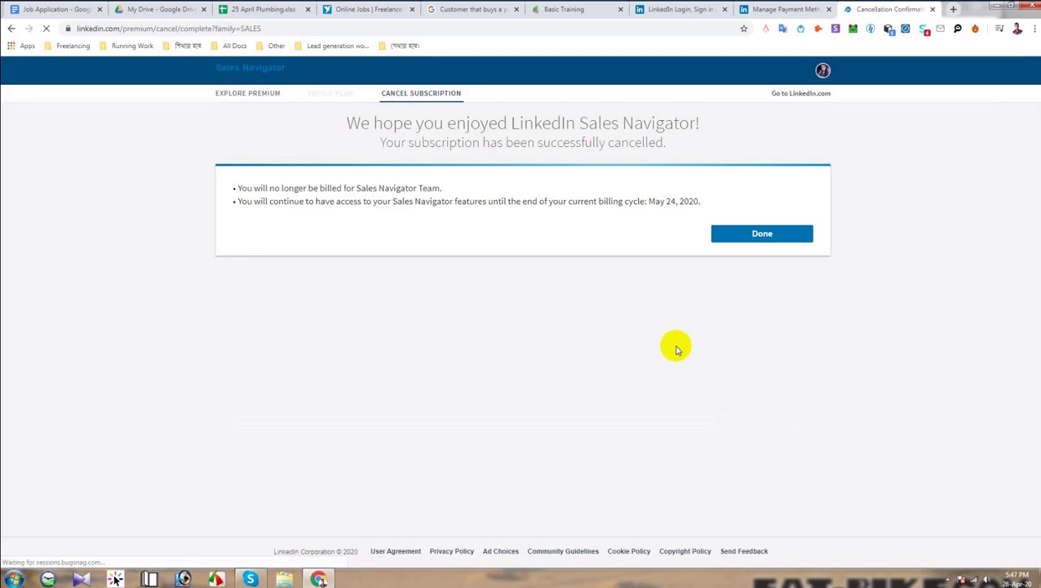
pyautogui.click(758, 235)
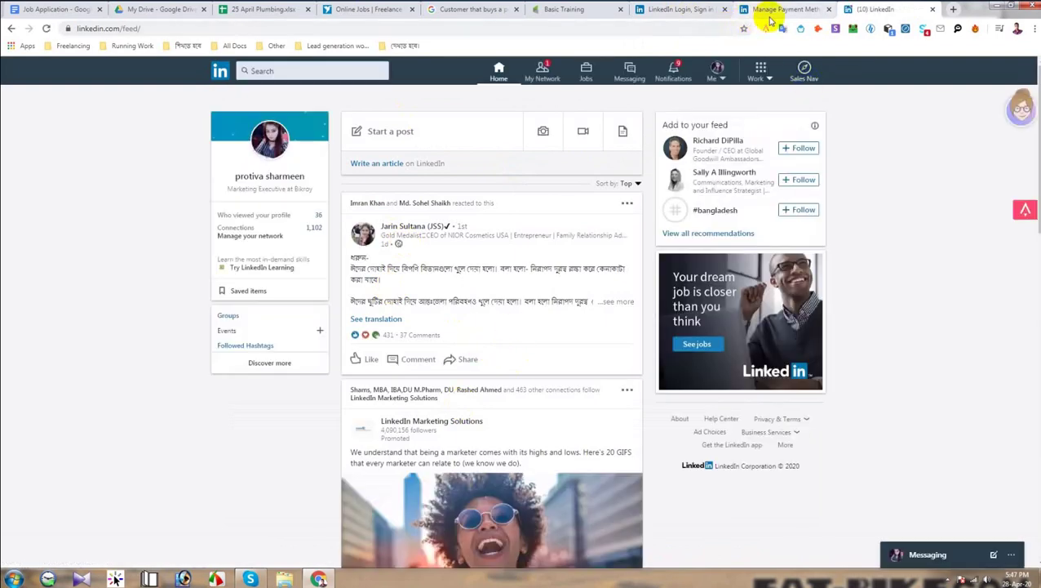
# Return to the Manage Payment Methods tab and reload it
pyautogui.click(674, 9)
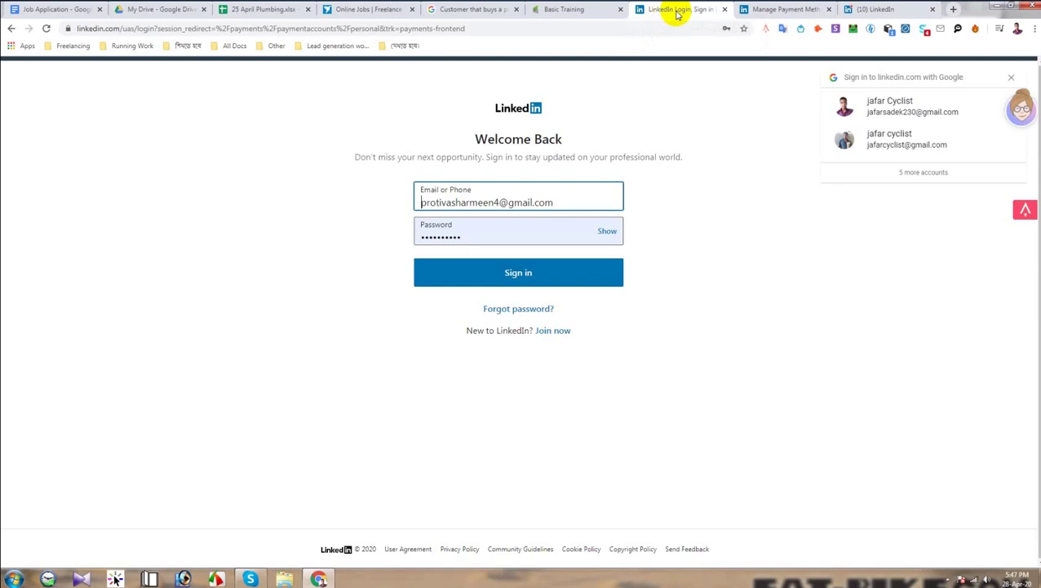
pyautogui.click(775, 9)
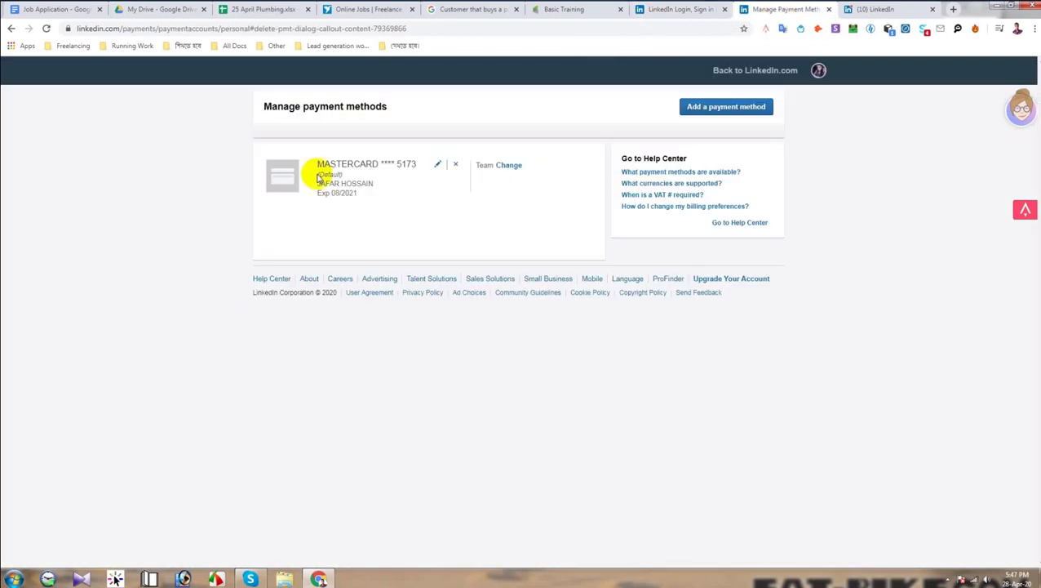
pyautogui.click(47, 28)
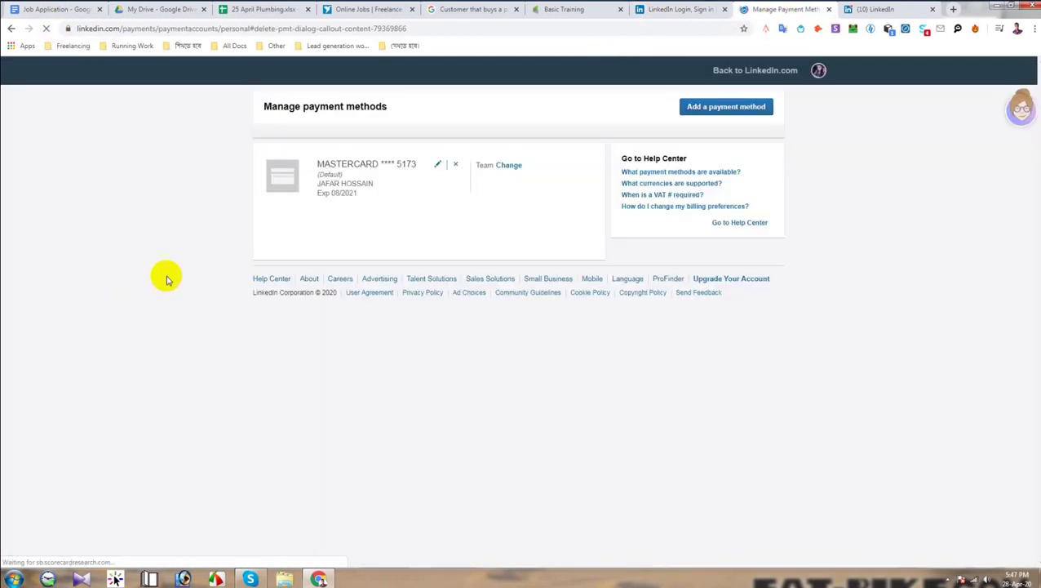
# Delete the Mastercard, accepting its removal when the subscription ends on May 24, 2020
pyautogui.click(456, 166)
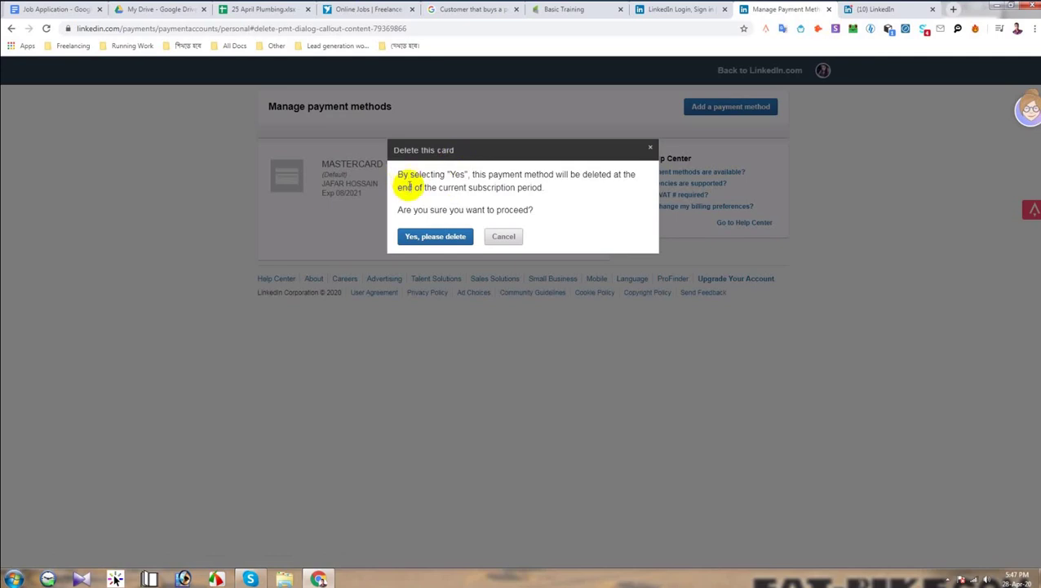
pyautogui.moveTo(422, 174); pyautogui.dragTo(528, 187)
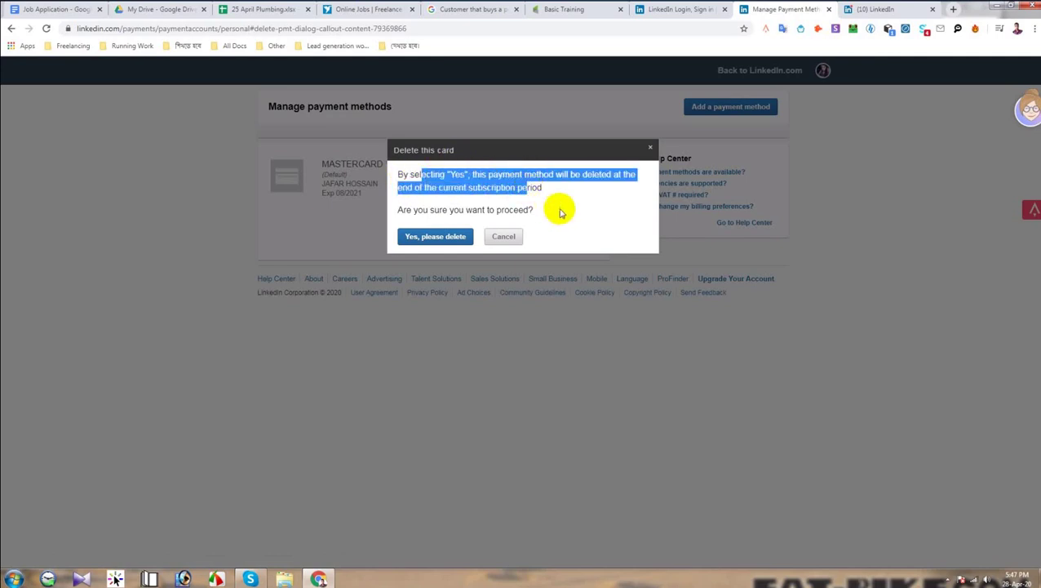
pyautogui.click(552, 214)
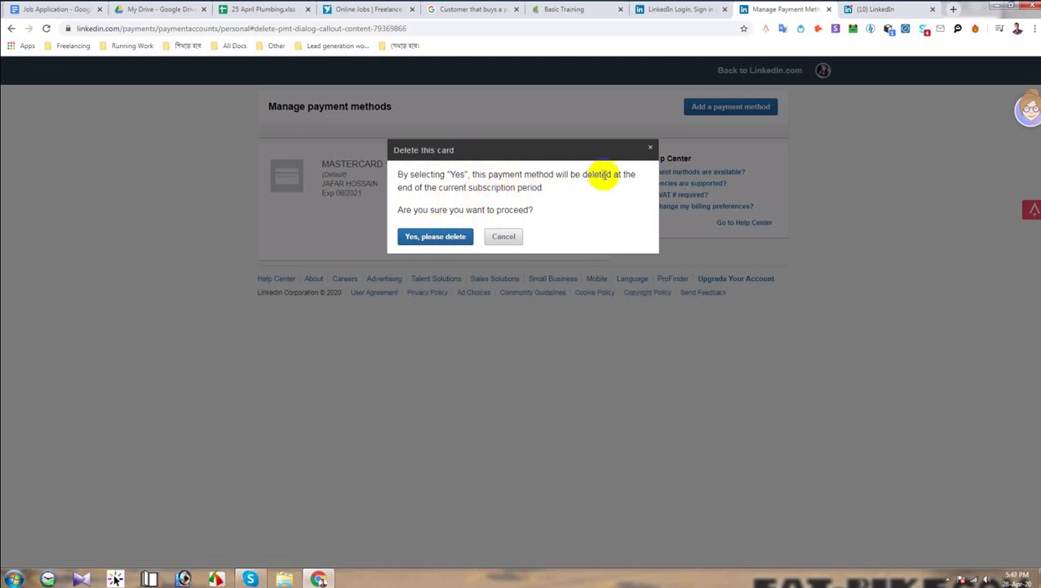
pyautogui.click(433, 237)
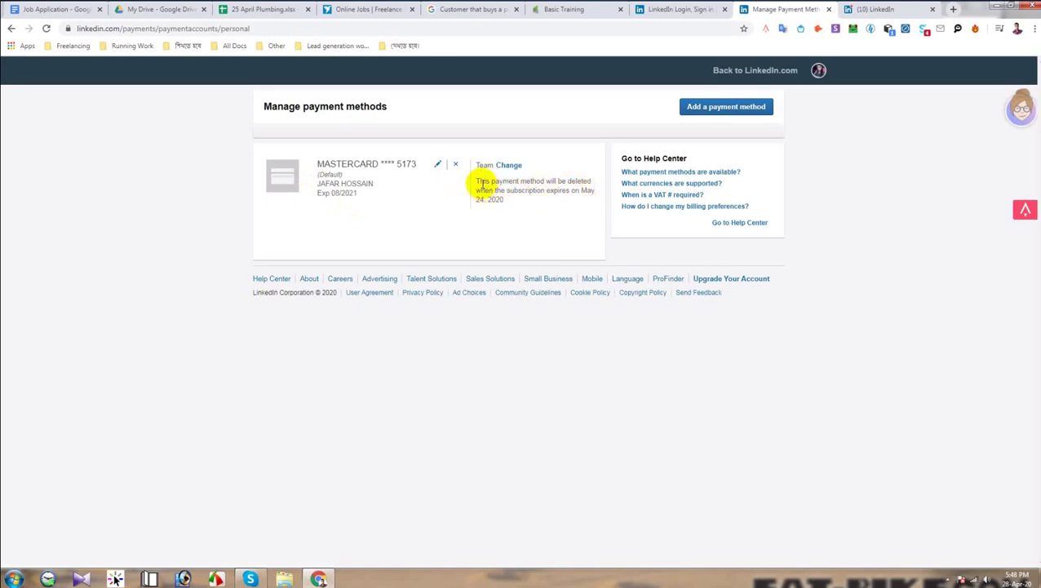
pyautogui.moveTo(478, 180); pyautogui.dragTo(514, 204)
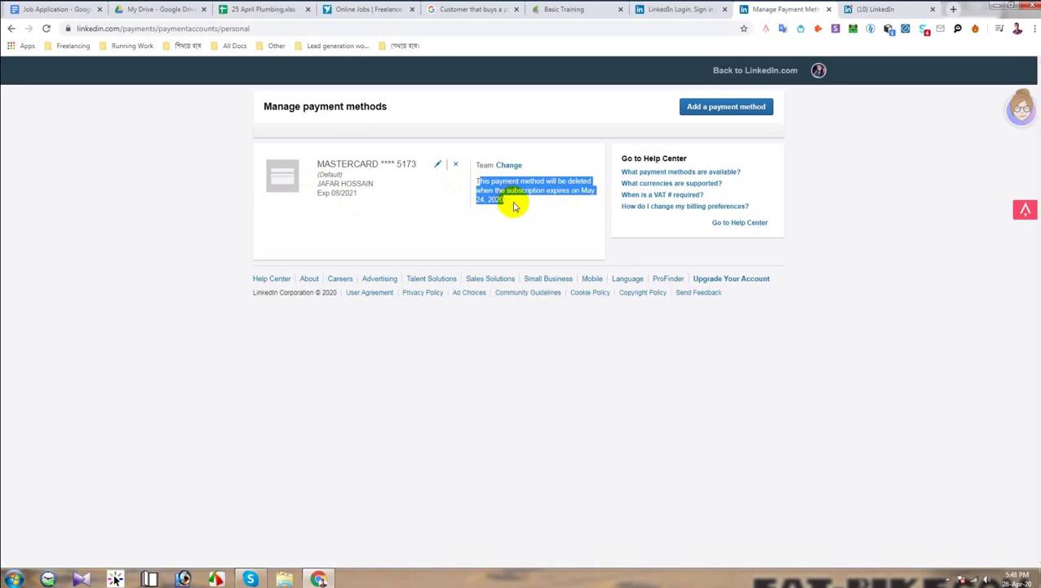
pyautogui.click(520, 211)
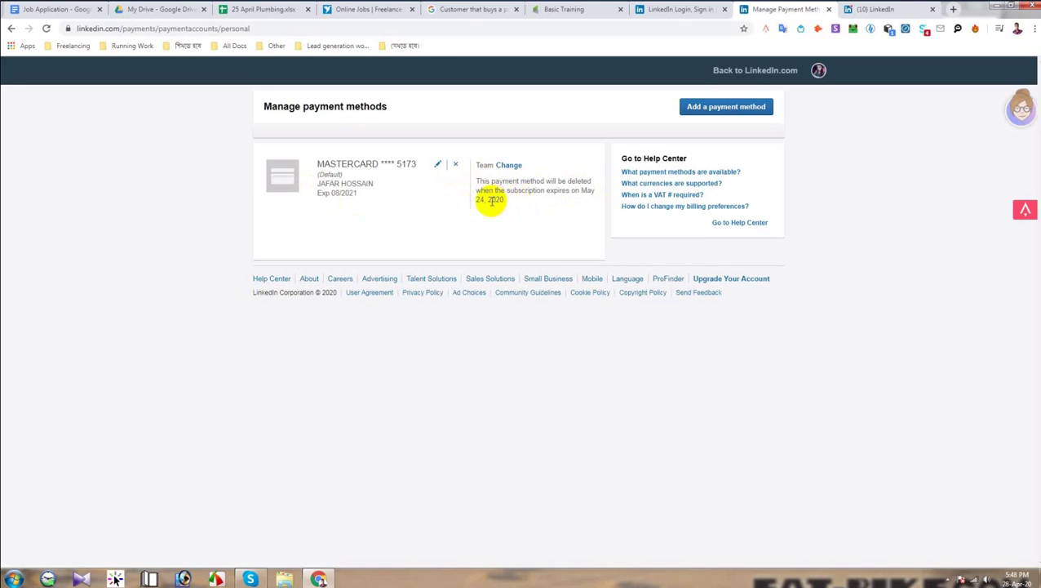
pyautogui.moveTo(478, 181); pyautogui.dragTo(518, 202)
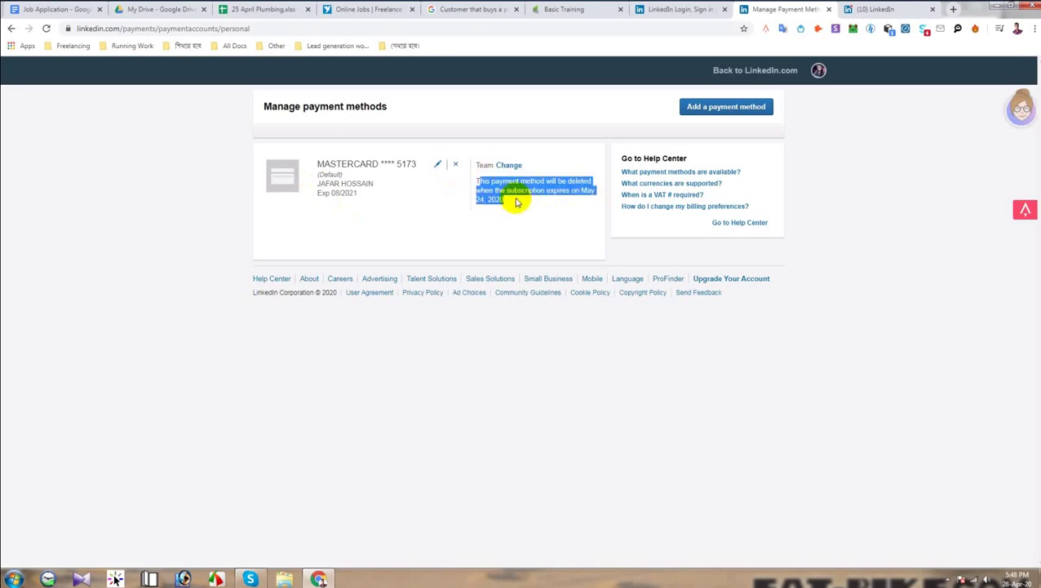
pyautogui.click(490, 208)
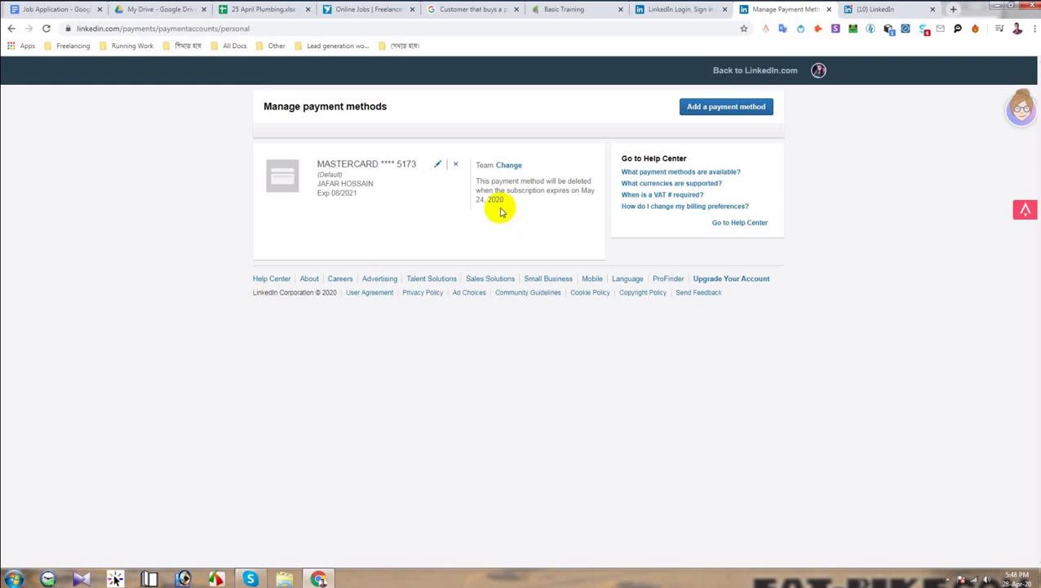
pyautogui.moveTo(586, 190); pyautogui.dragTo(581, 200)
pyautogui.click(555, 191)
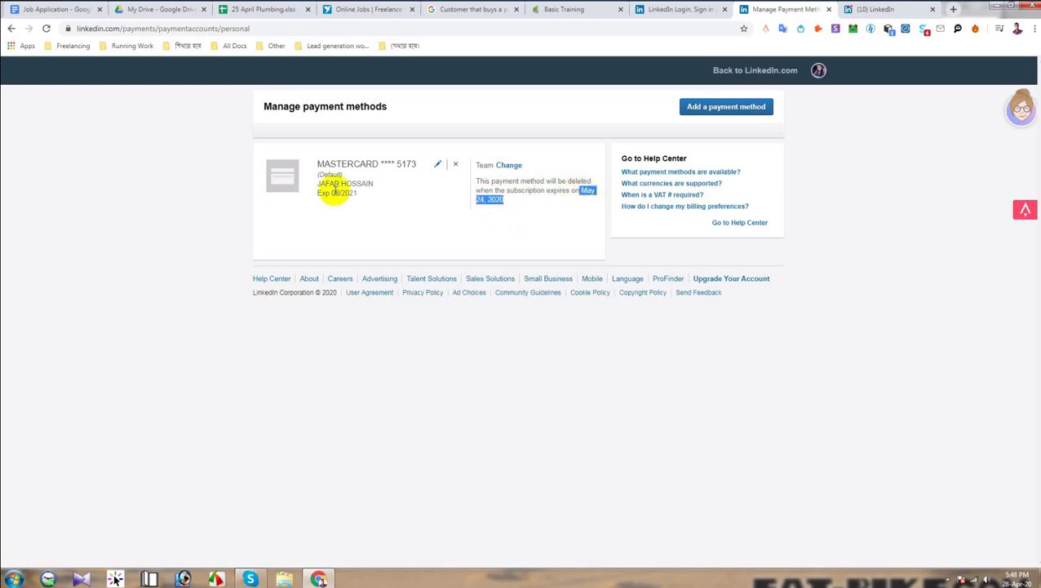